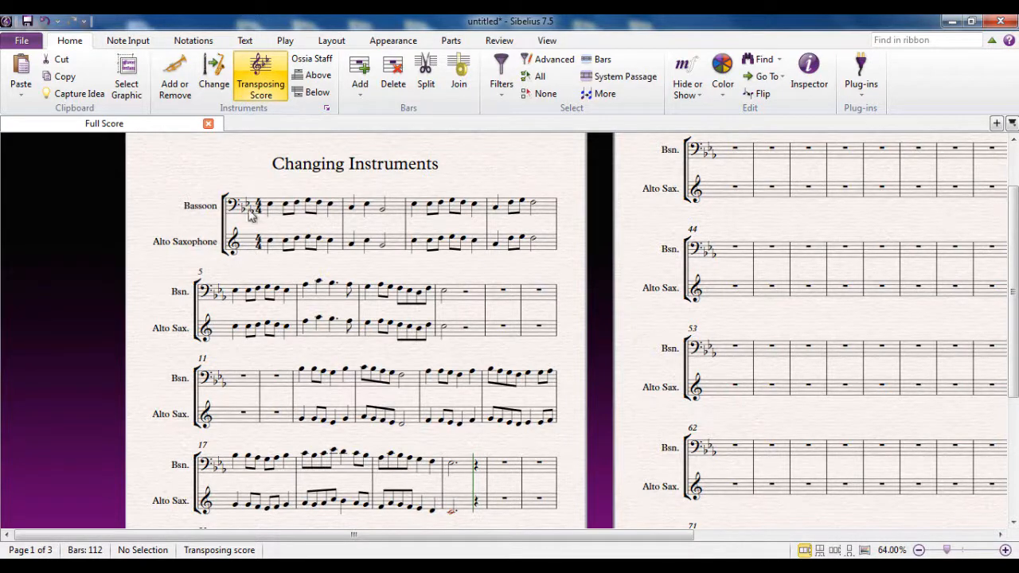
Switch the score to Panorama view and look over the opening bars of both staves.
drag(375, 264, 391, 248)
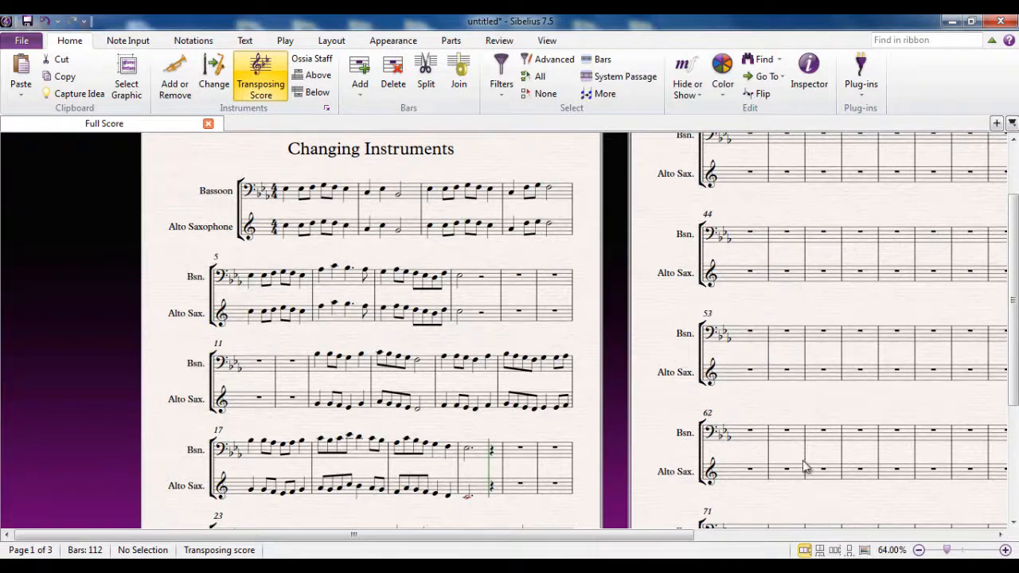
click(863, 550)
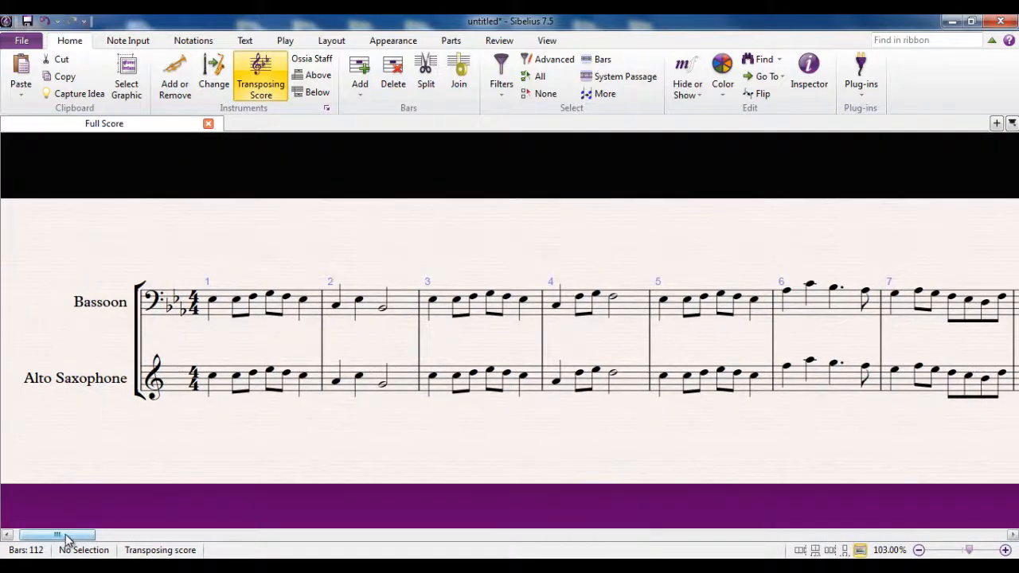
drag(66, 539, 70, 541)
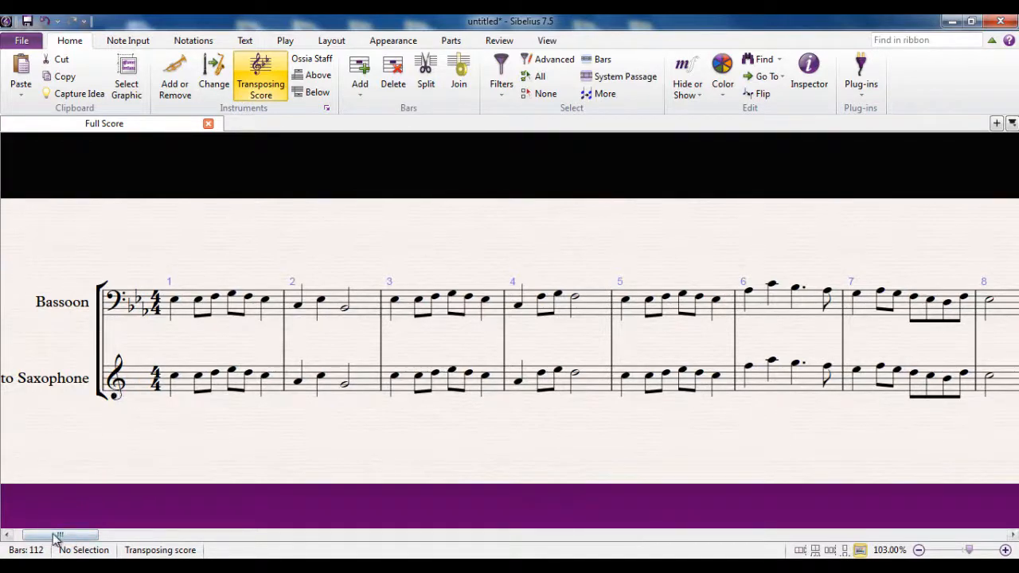
drag(67, 536, 143, 543)
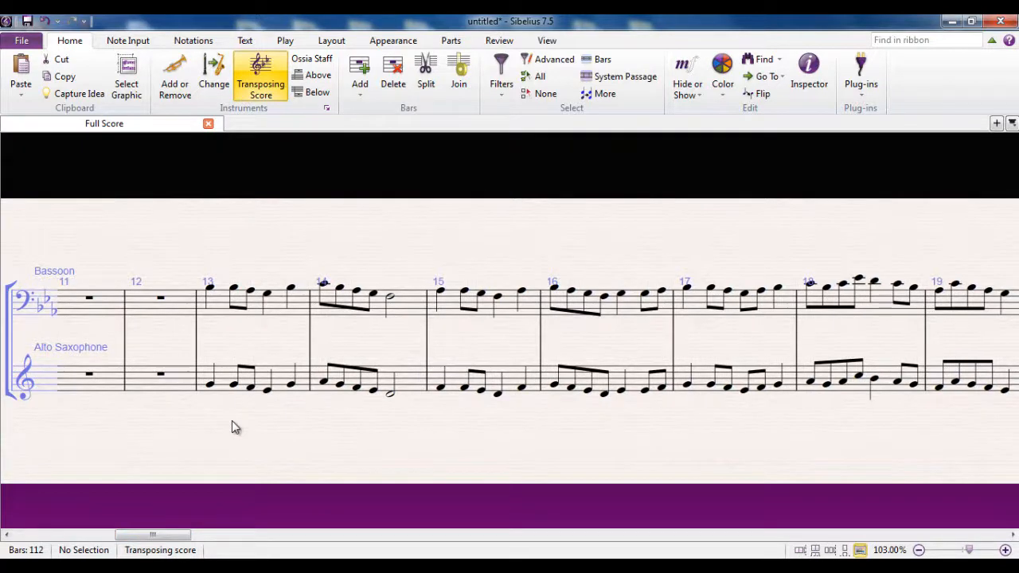
drag(180, 535, 150, 539)
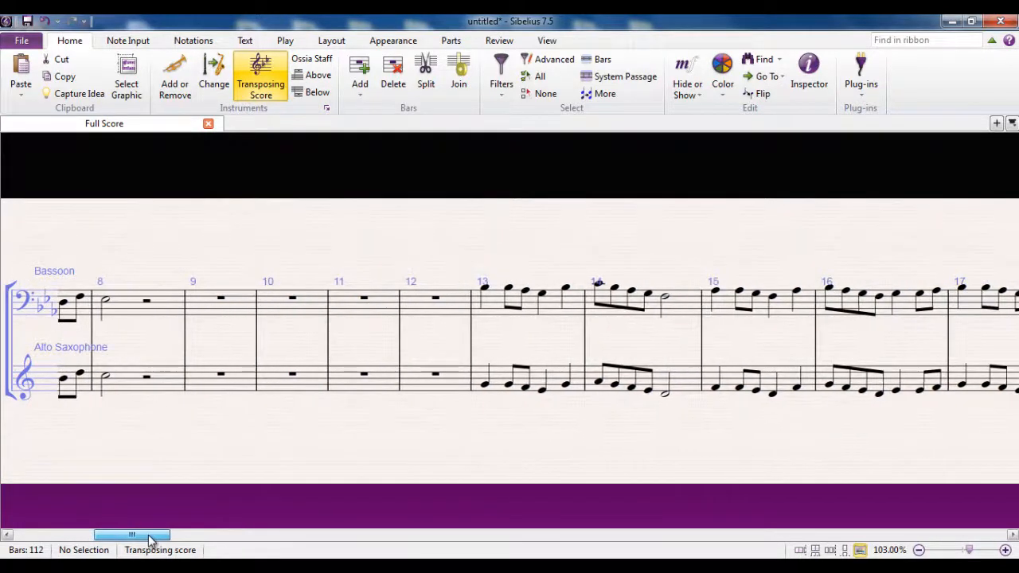
Change the Alto Saxophone staff to Clarinet in Bb from bar 9 through bar 20, choosing from Band Instruments.
click(211, 386)
drag(144, 533, 231, 539)
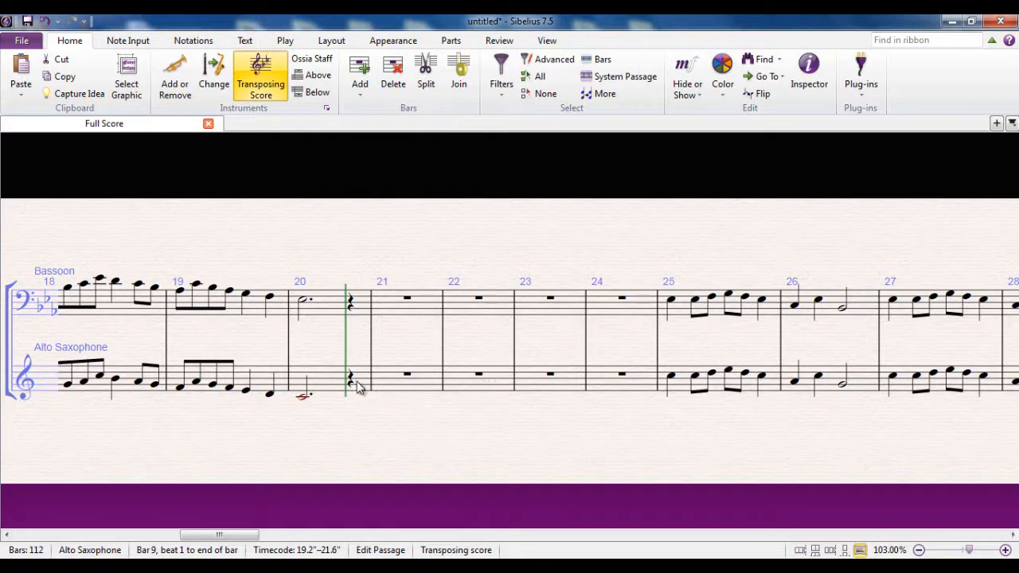
shift+click(322, 390)
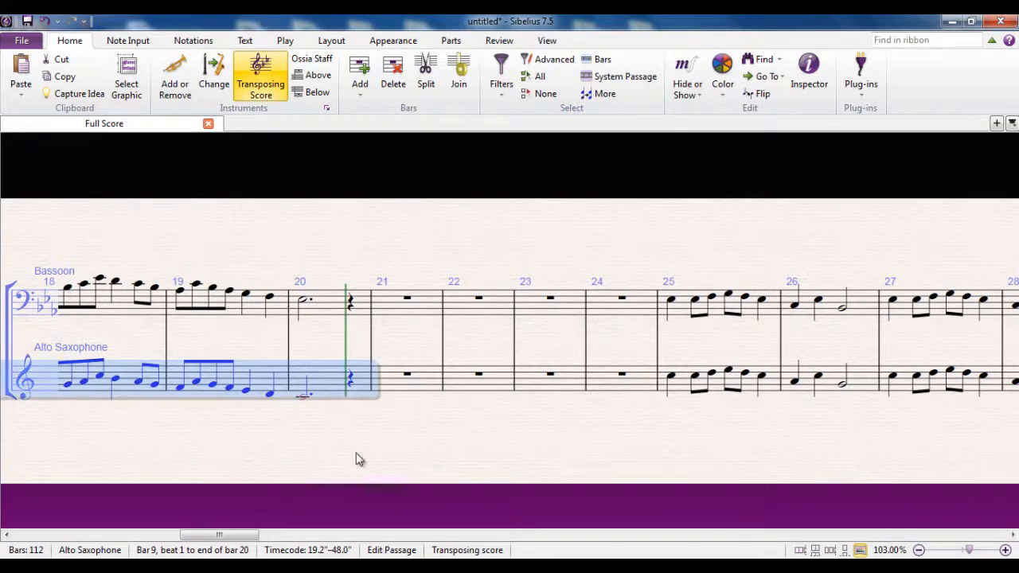
drag(240, 535, 172, 547)
scroll(302, 446, down, 2)
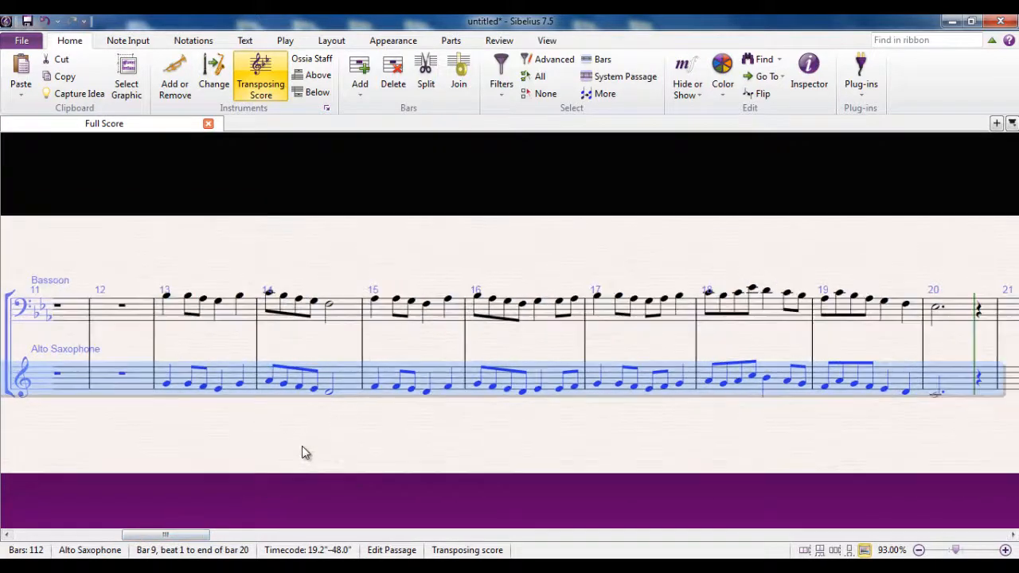
drag(174, 540, 152, 539)
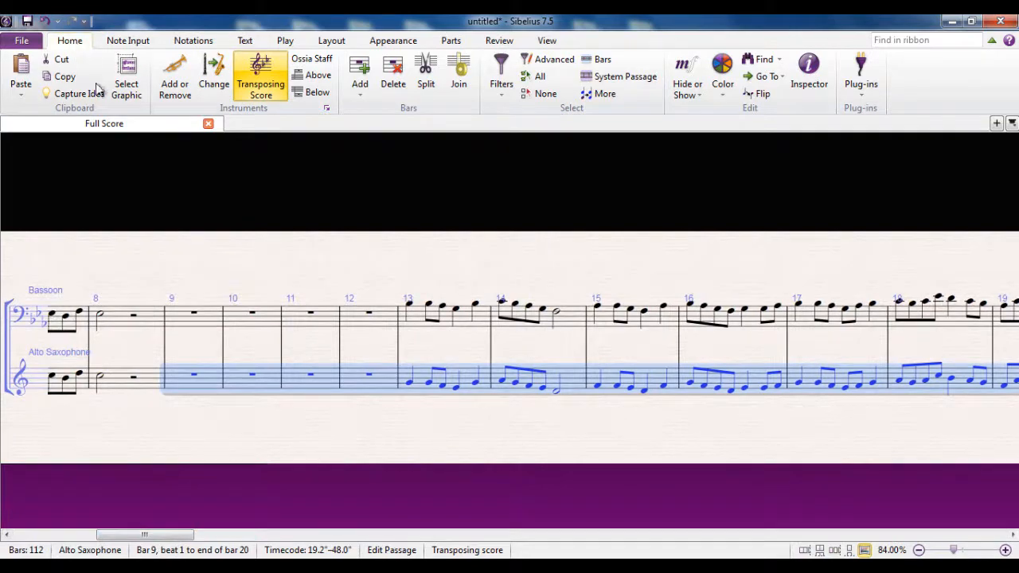
click(220, 80)
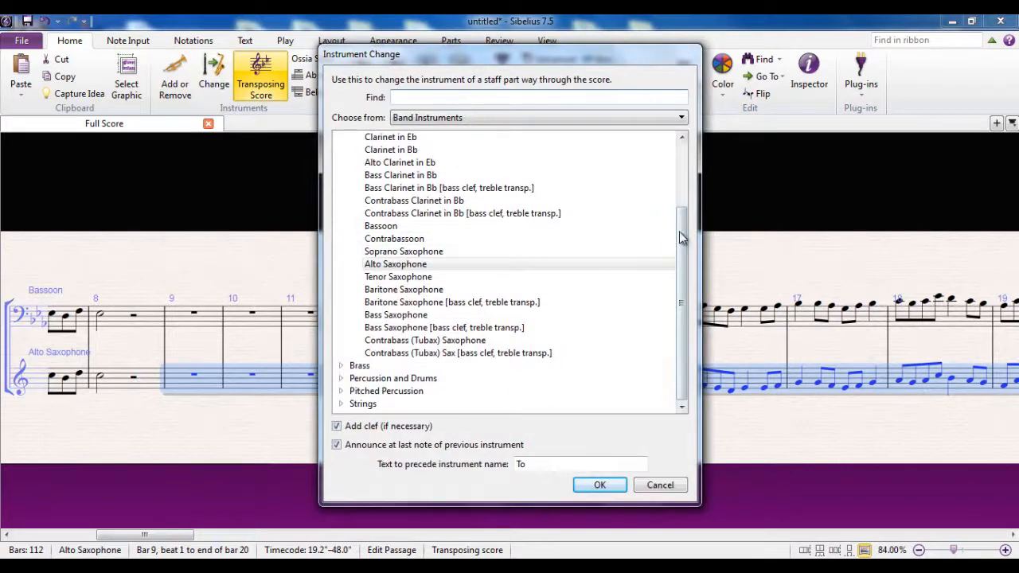
scroll(682, 239, up, 3)
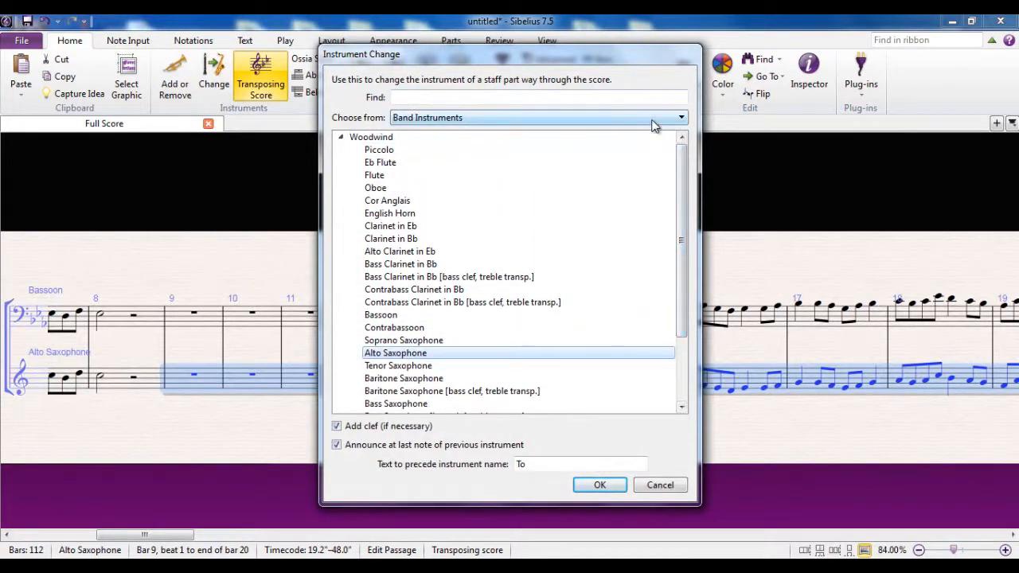
click(681, 117)
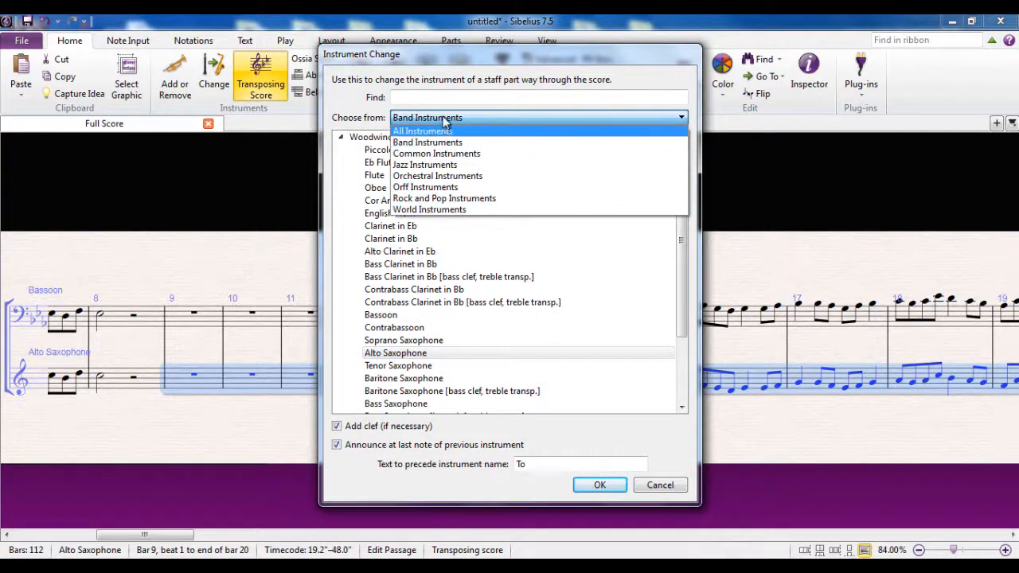
click(436, 142)
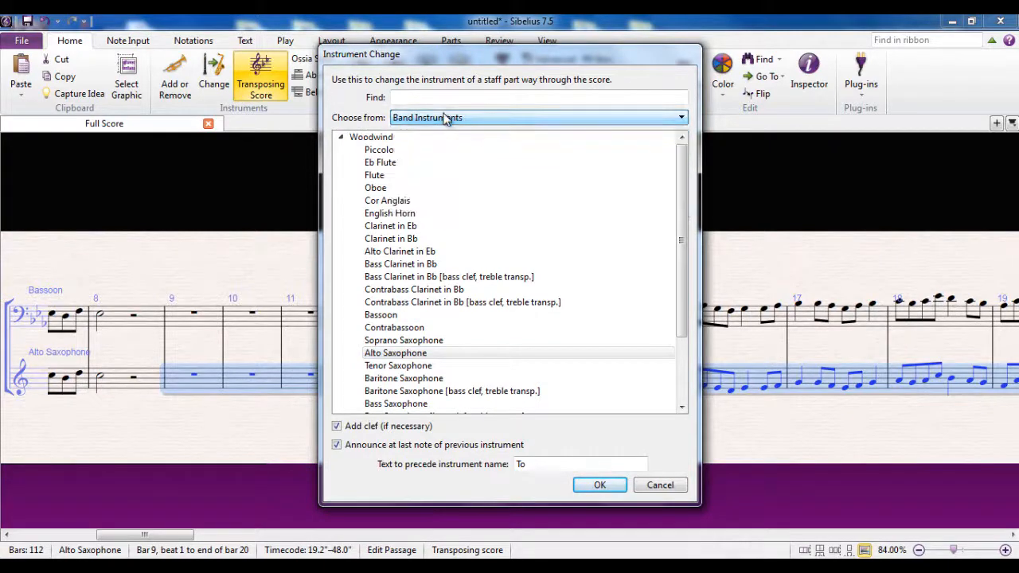
click(396, 243)
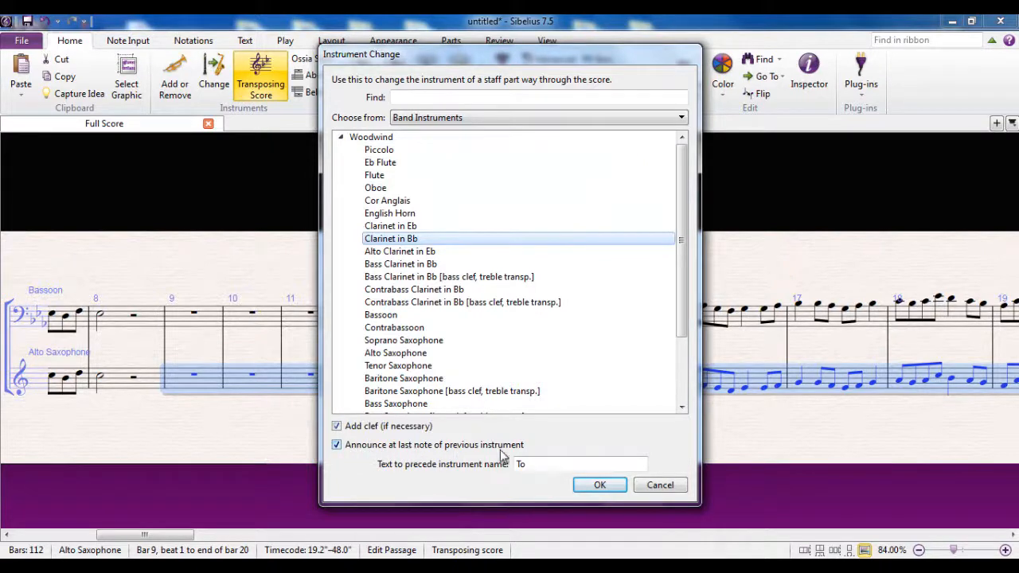
click(600, 488)
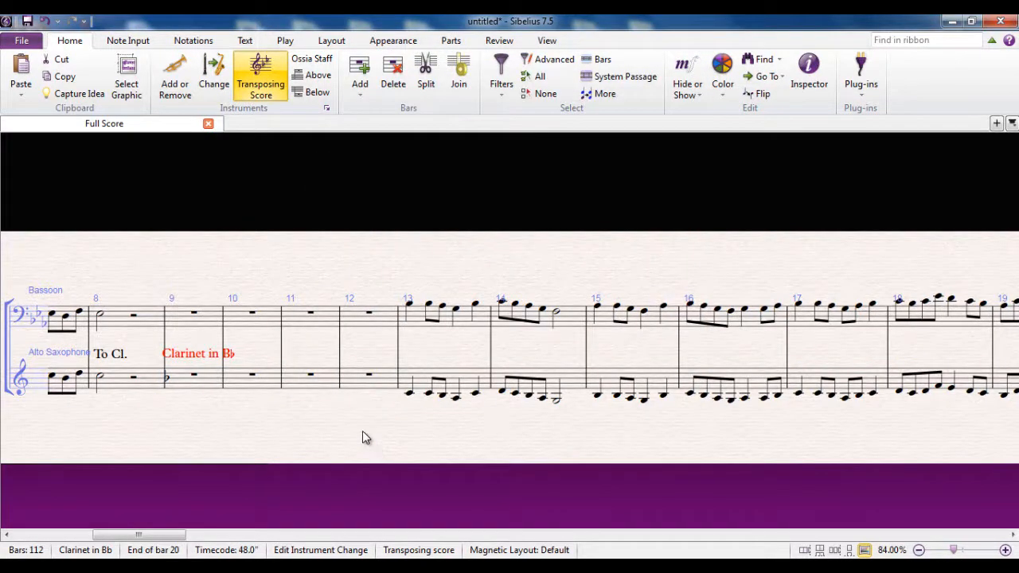
key(Escape)
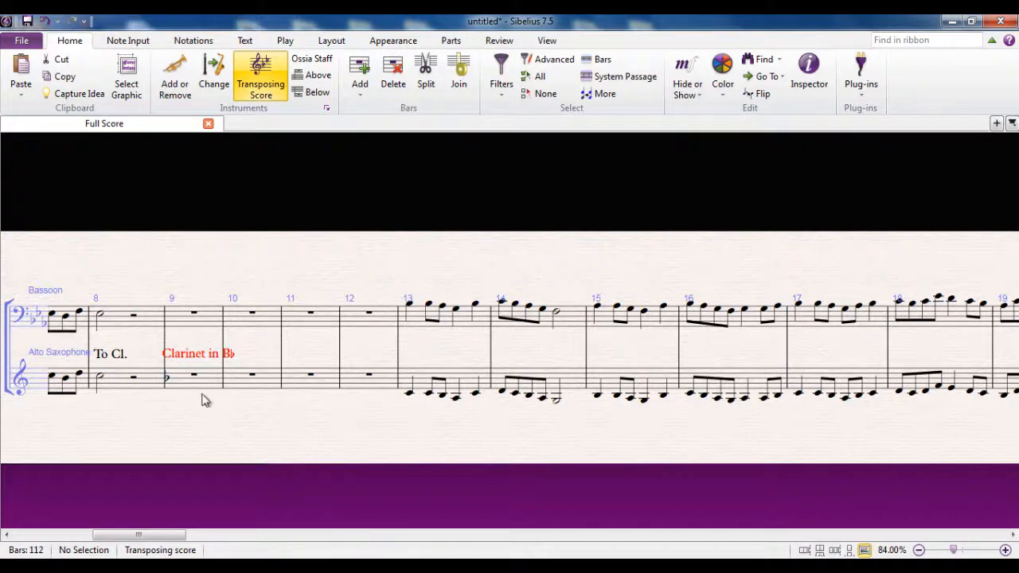
Examine the instrument change around bars 8 and 9, including its text labels, key signature and staff name.
scroll(197, 406, left, 3)
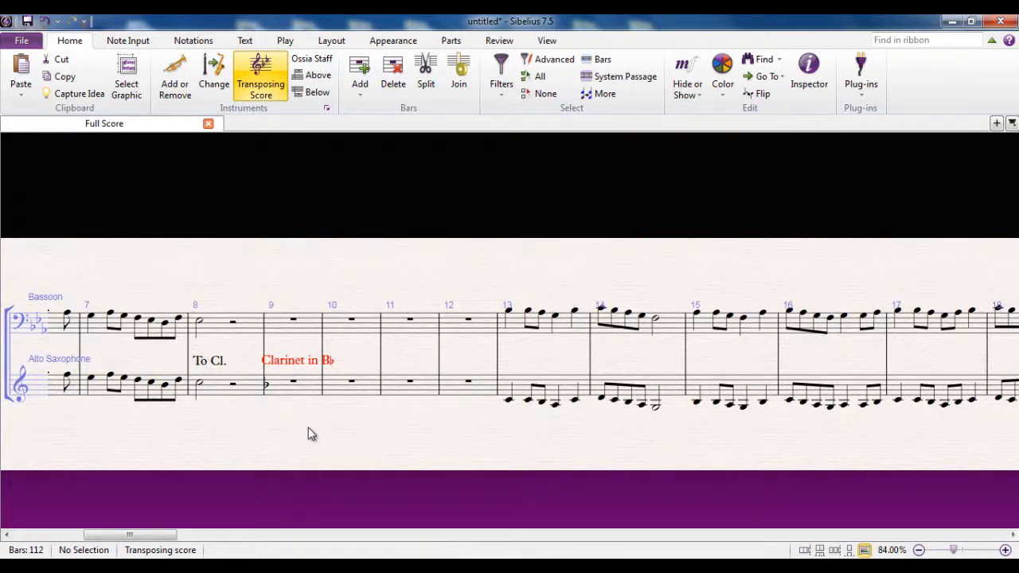
drag(658, 441, 483, 433)
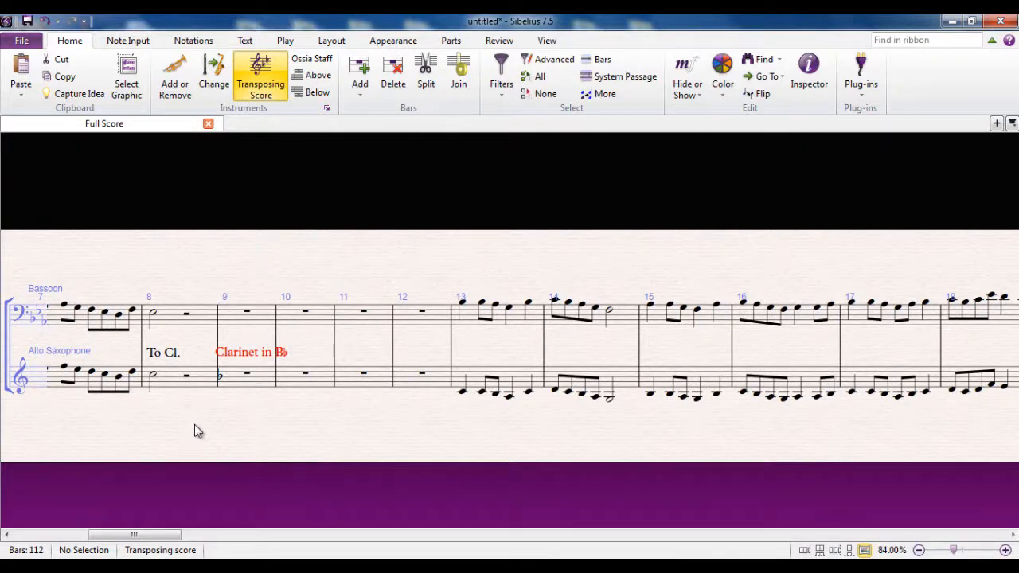
scroll(252, 421, up, 3)
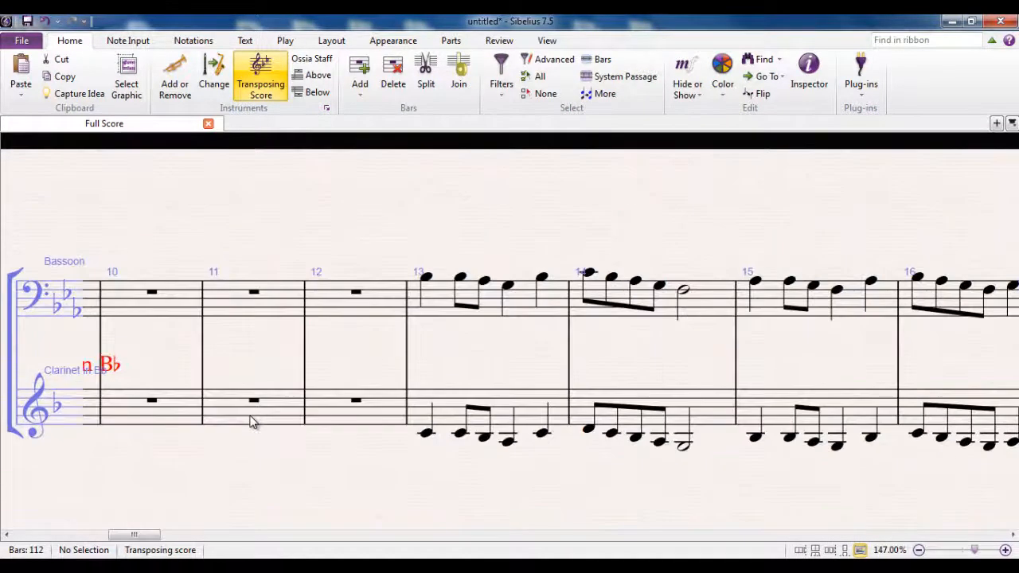
scroll(251, 429, up, 1)
drag(214, 421, 449, 418)
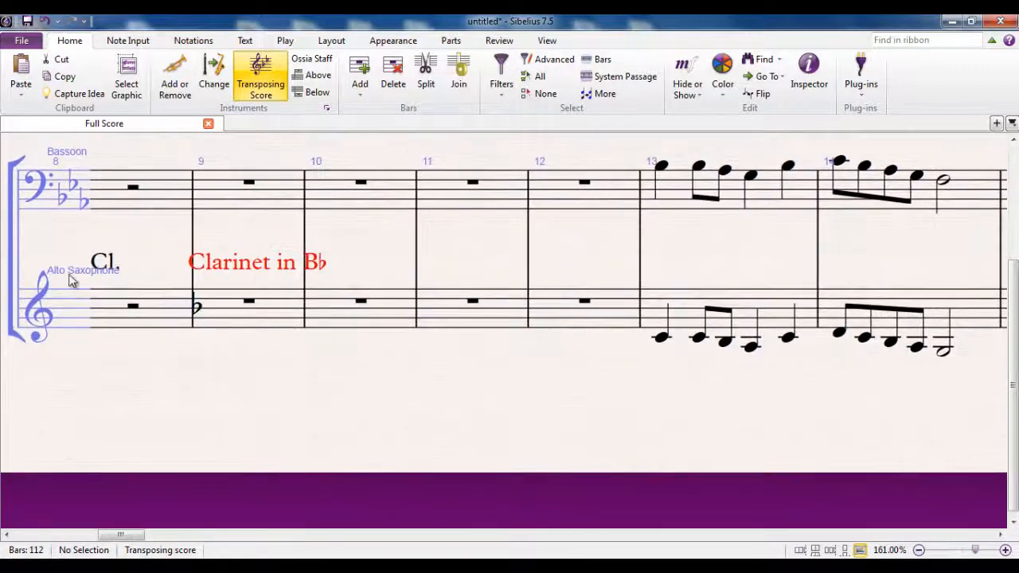
drag(141, 412, 421, 426)
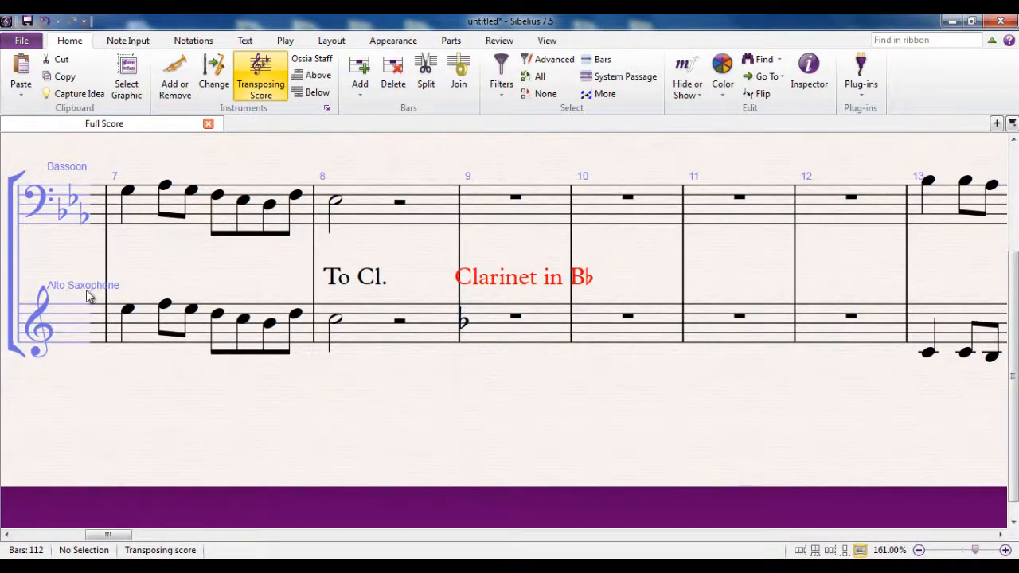
drag(186, 401, 358, 432)
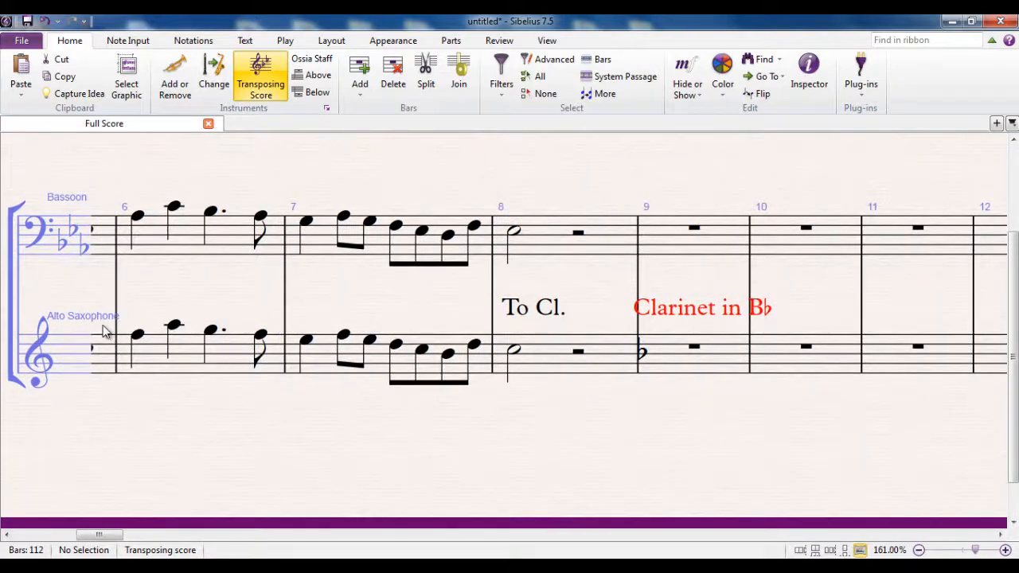
drag(737, 476, 413, 433)
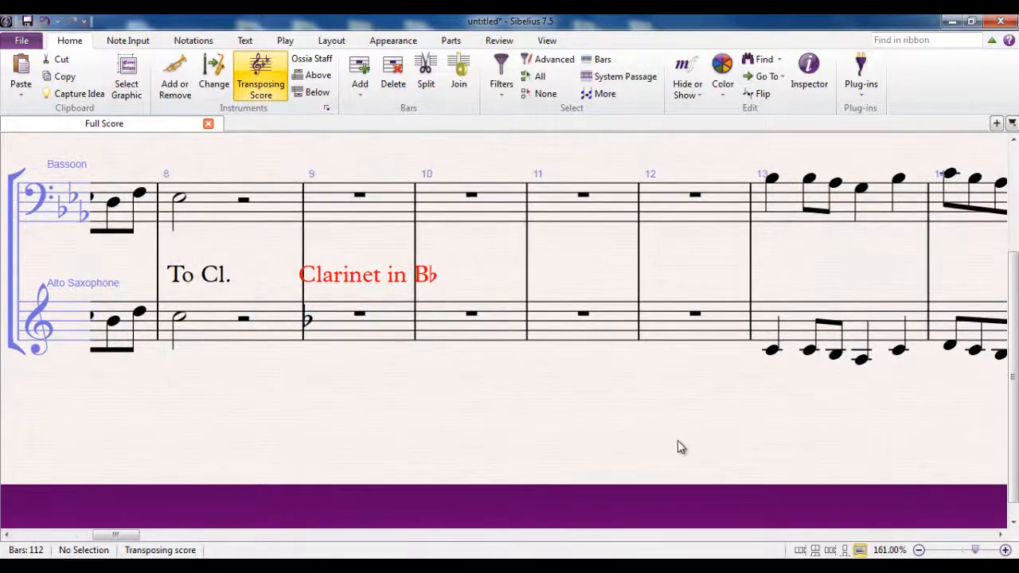
Examine the clarinet passage from bar 10 and the change back to Alto Saxophone around bars 20 to 25.
drag(677, 447, 286, 431)
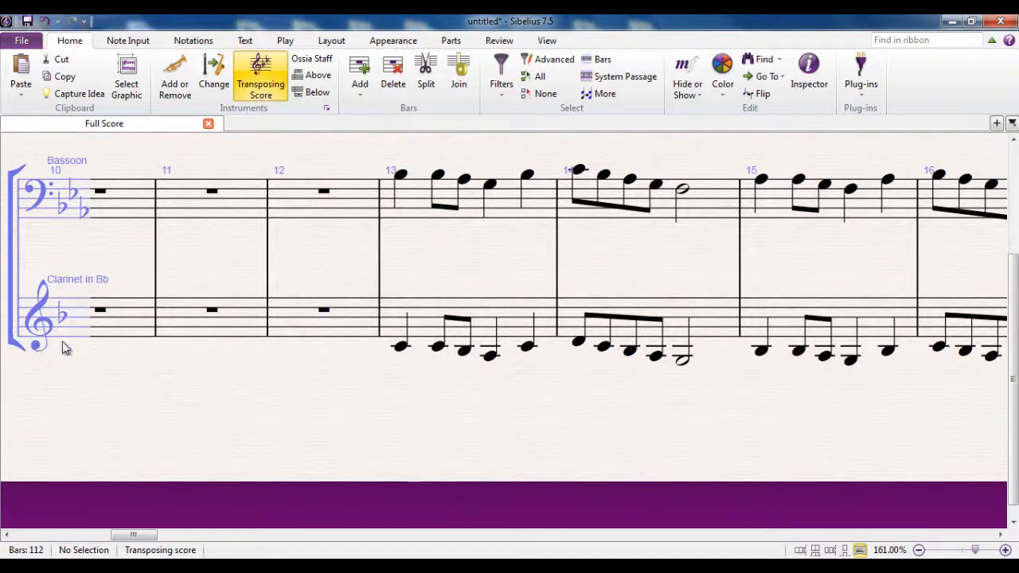
drag(909, 424, 807, 418)
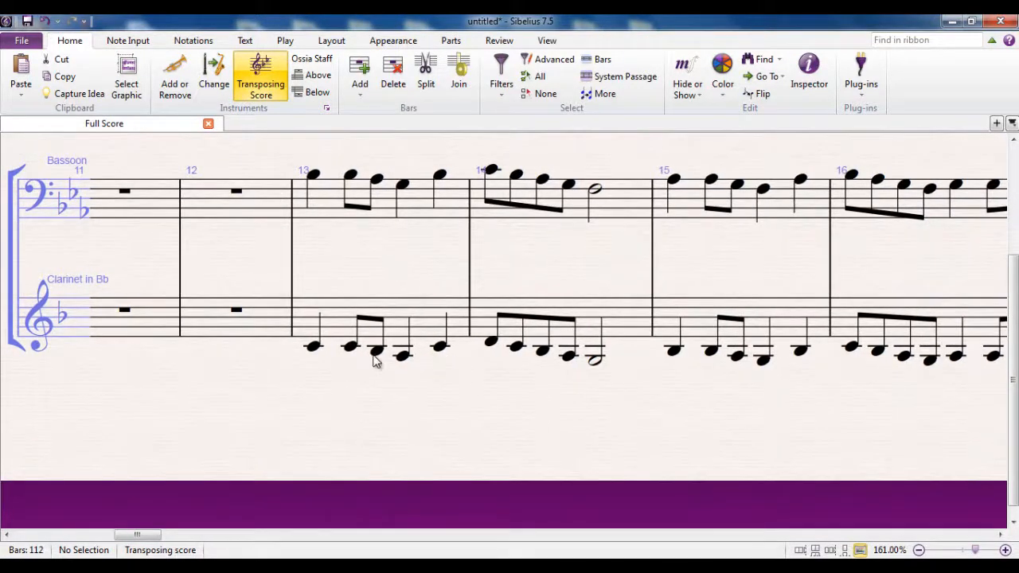
drag(928, 414, 560, 421)
drag(860, 423, 446, 416)
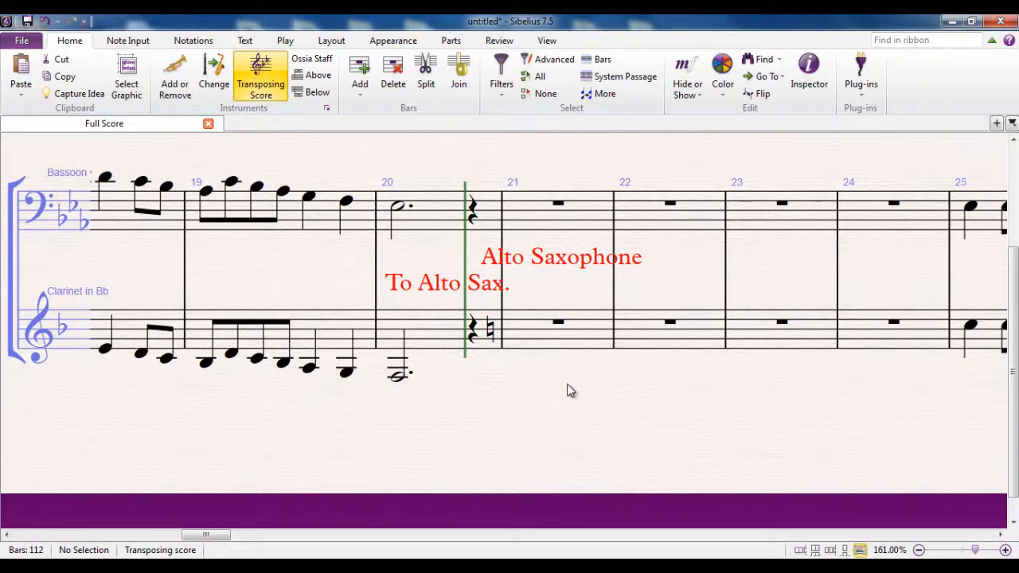
drag(570, 390, 358, 409)
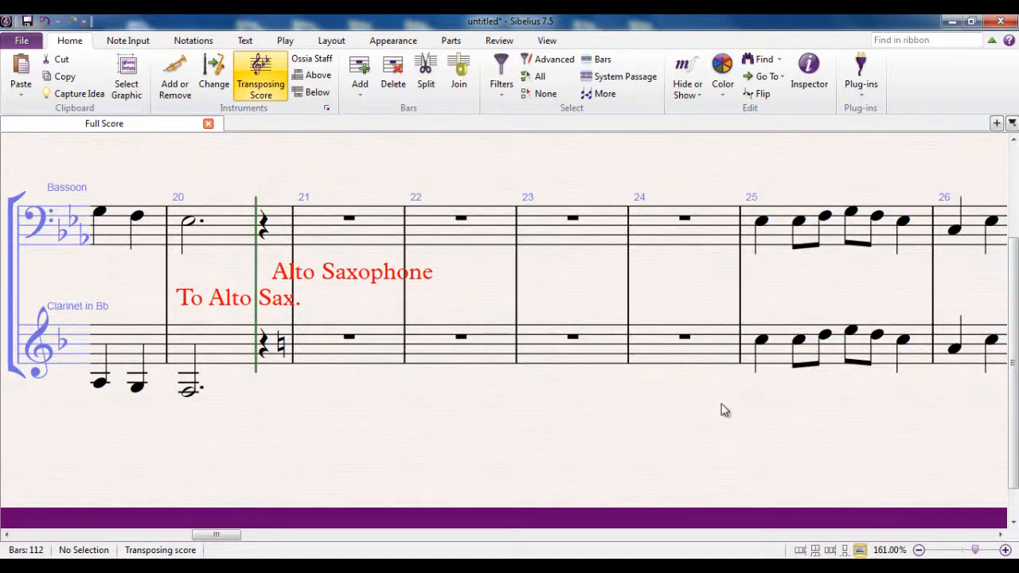
drag(724, 410, 572, 416)
drag(693, 439, 376, 425)
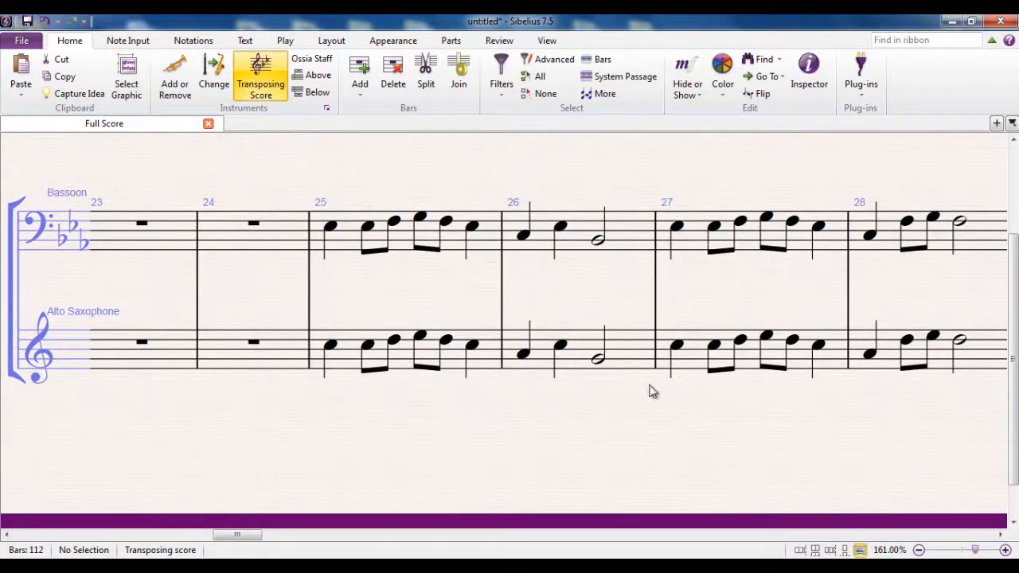
drag(876, 417, 787, 426)
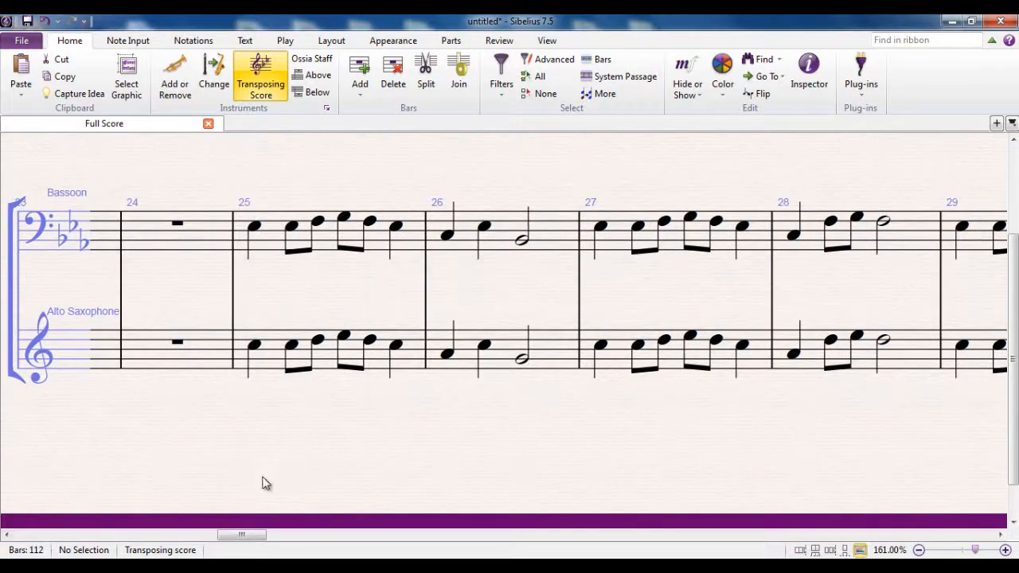
Review both staves from bar 1 into the clarinet passage, comparing the clarinet line with the bassoon in bars 13 to 19.
drag(259, 535, 55, 534)
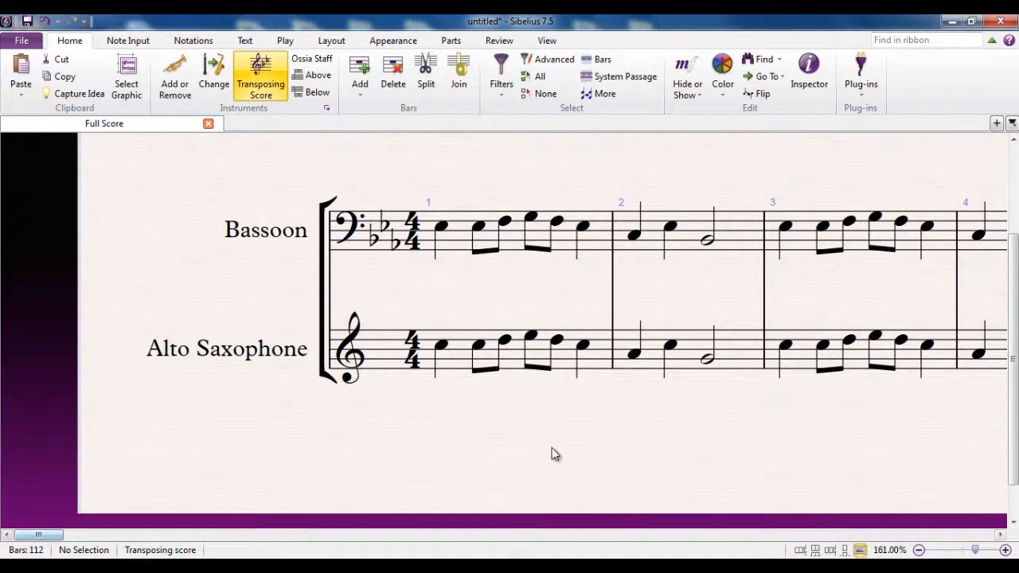
drag(551, 450, 452, 447)
scroll(458, 428, down, 3)
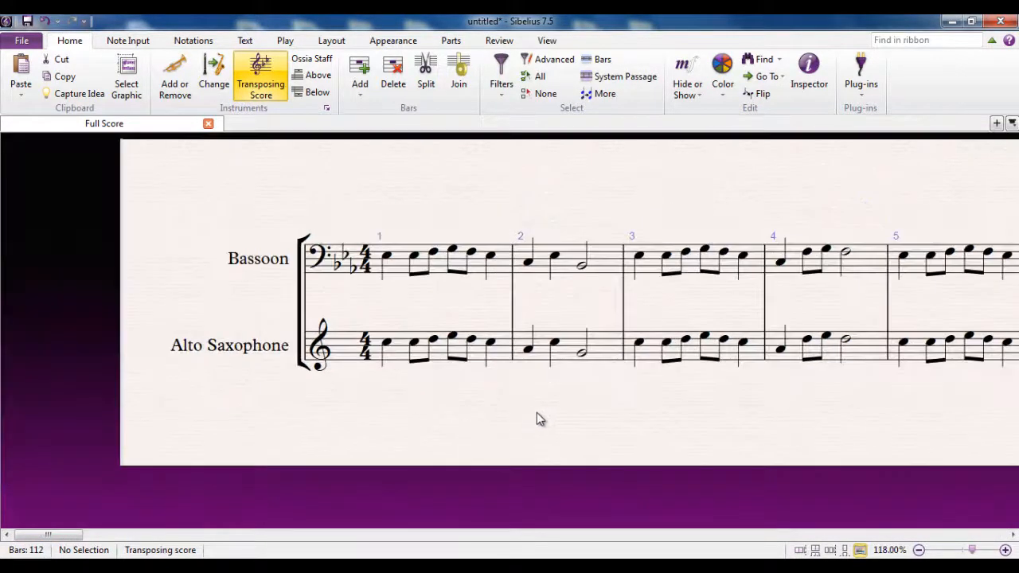
drag(536, 412, 447, 416)
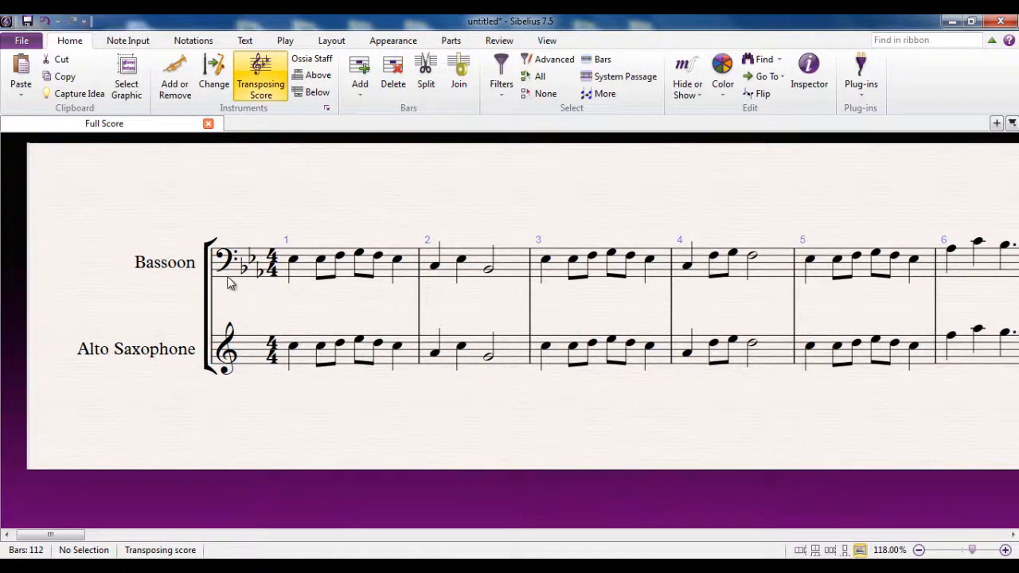
drag(746, 416, 319, 409)
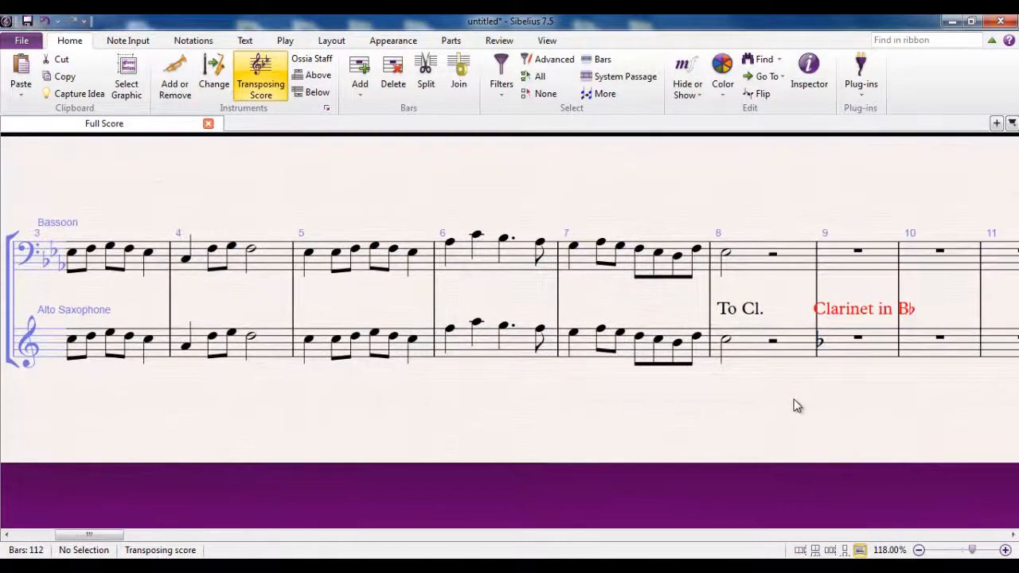
drag(797, 406, 84, 399)
drag(619, 435, 335, 438)
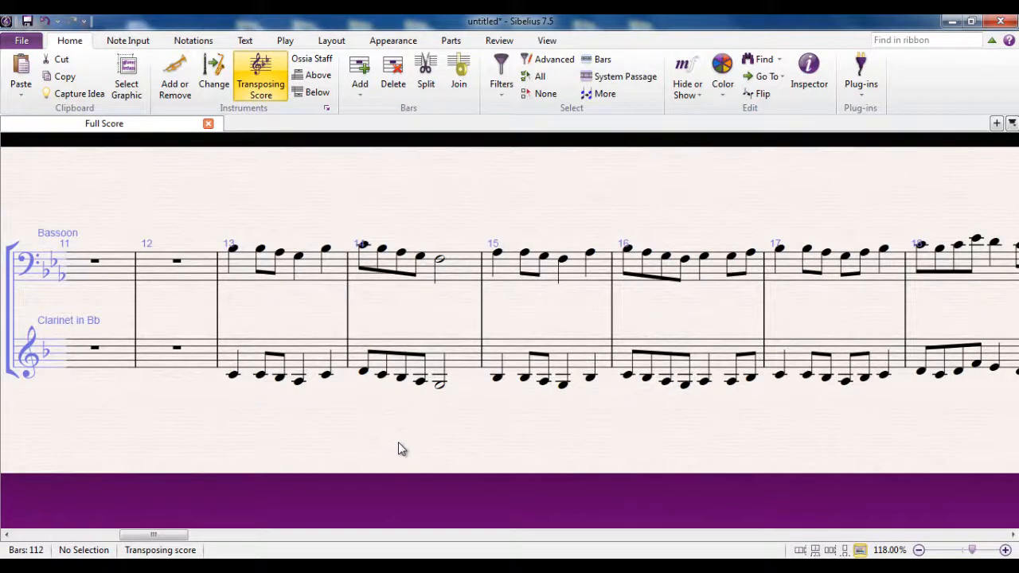
drag(486, 428, 381, 437)
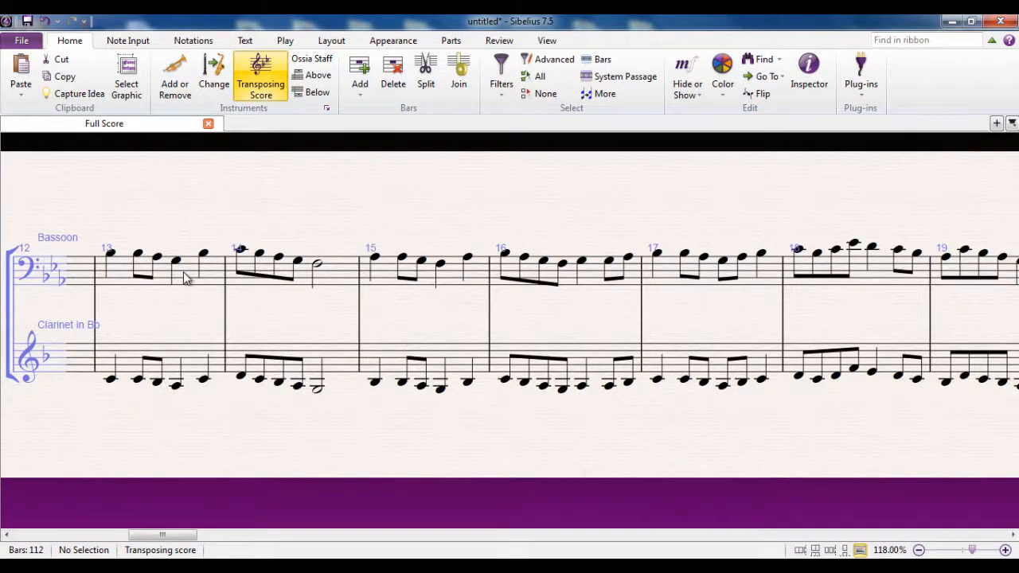
Change the Bassoon staff to Flute for bars 13 to 20, choosing from Band Instruments, without announcing it at the previous instrument's last note.
click(183, 276)
drag(779, 439, 375, 441)
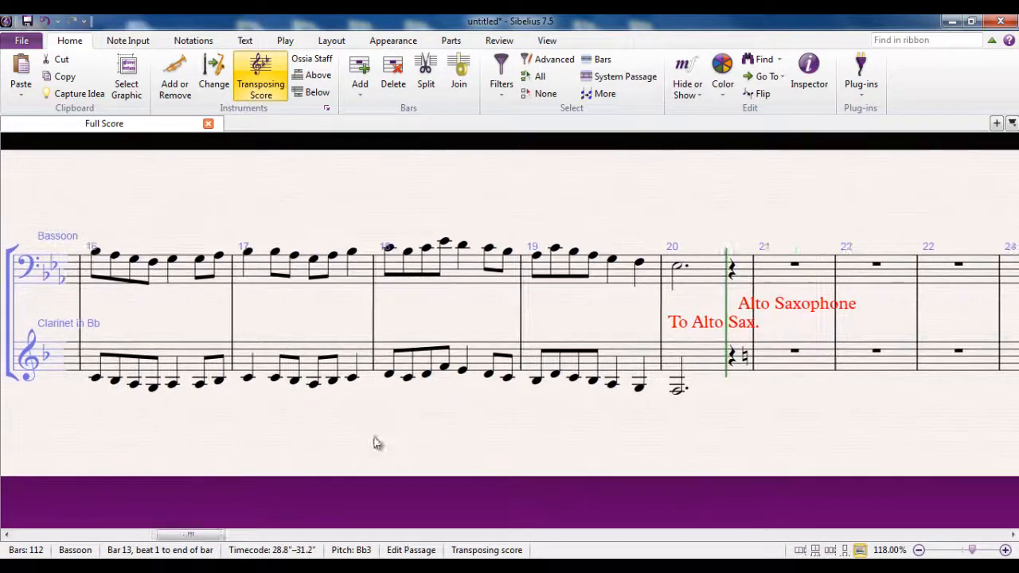
shift+click(690, 276)
drag(387, 439, 739, 447)
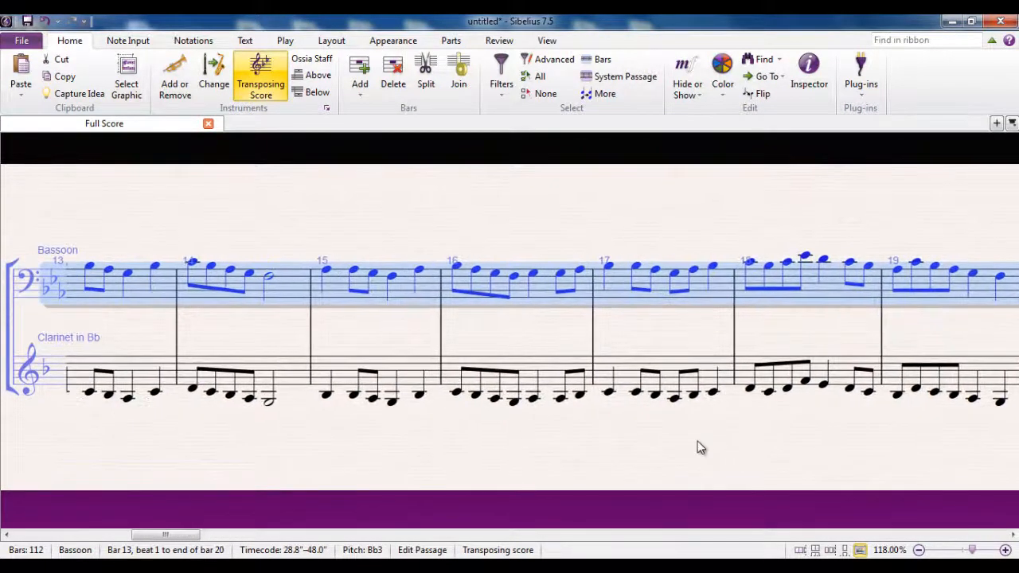
click(211, 76)
scroll(398, 195, up, 3)
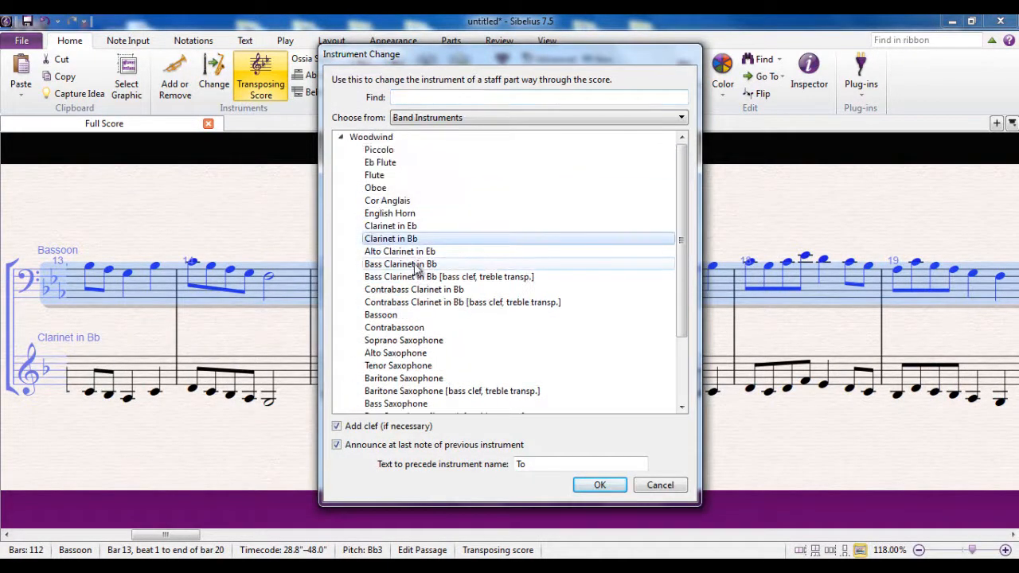
click(379, 179)
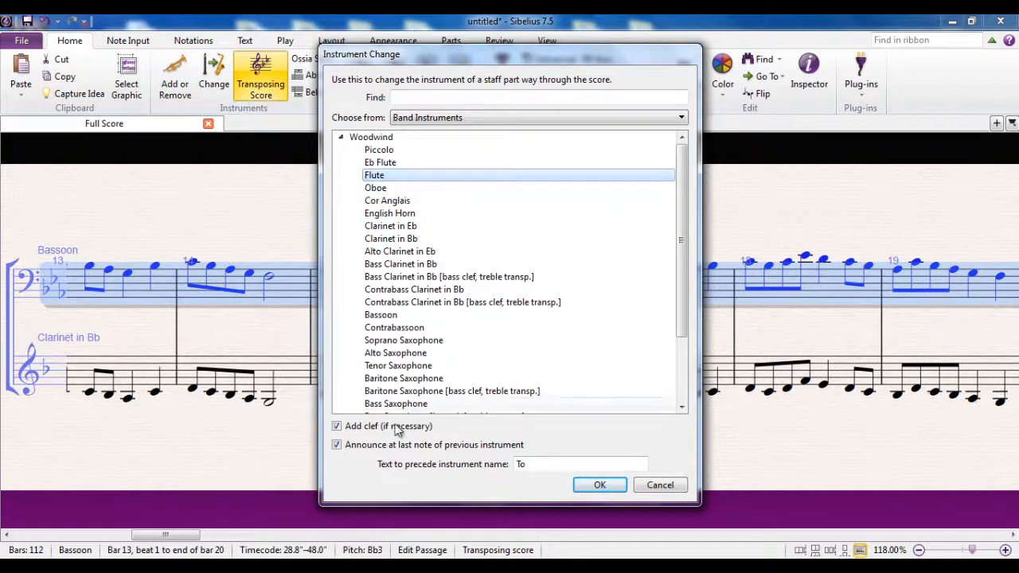
click(337, 446)
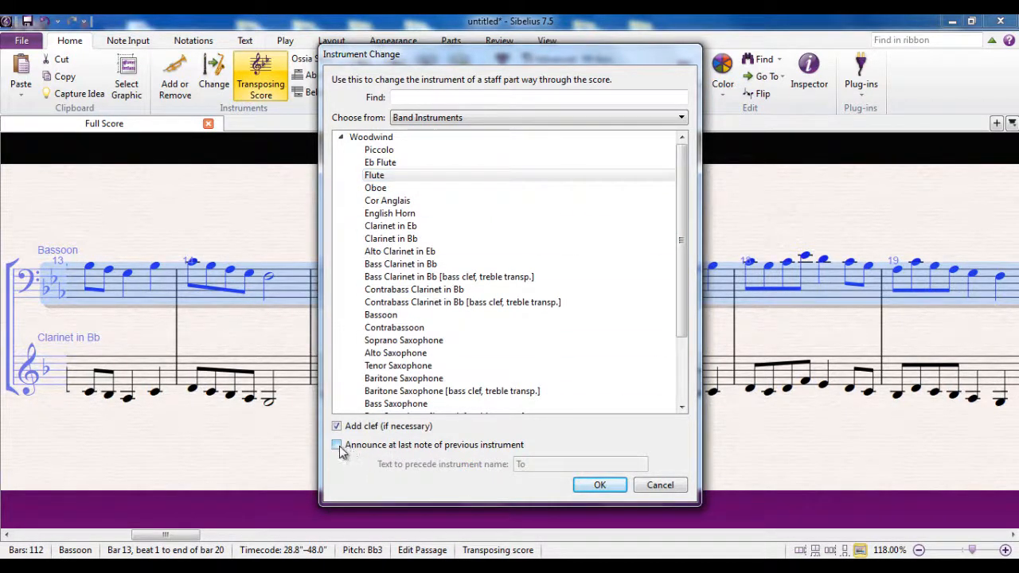
click(600, 487)
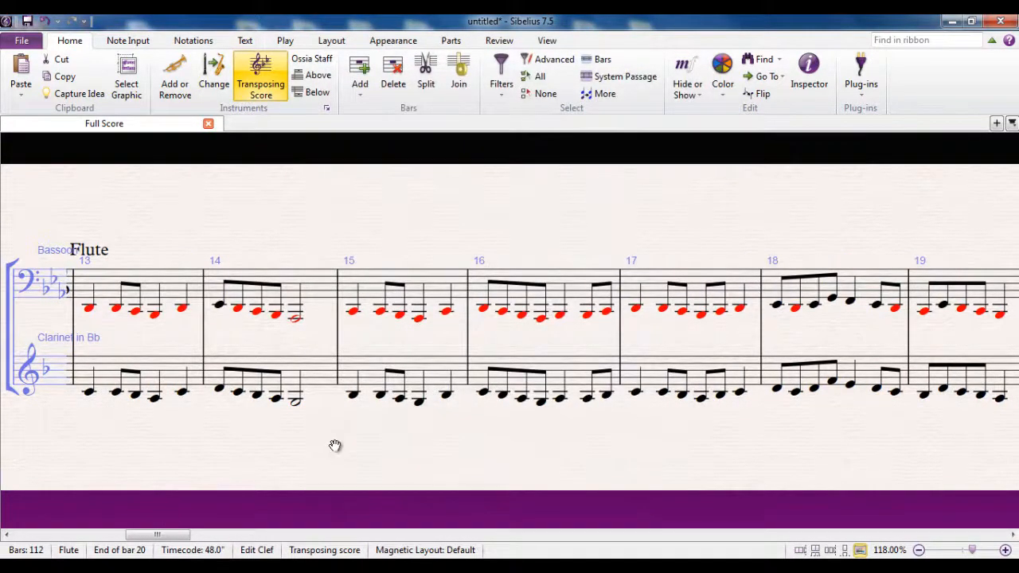
Raise the notes of the flute passage in bars 13 to 20 by two octaves.
drag(335, 448, 594, 471)
drag(405, 462, 553, 459)
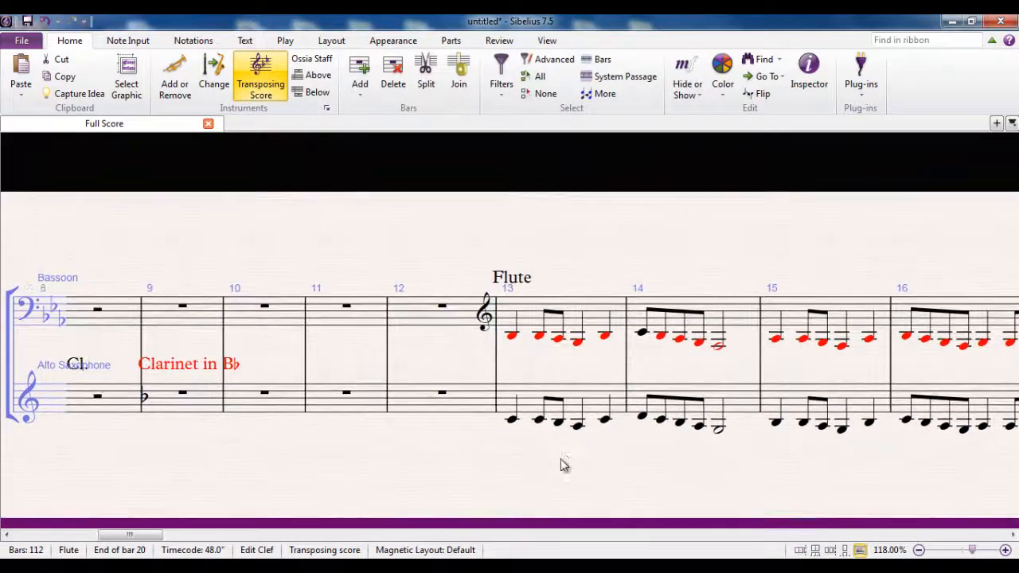
drag(699, 473, 434, 454)
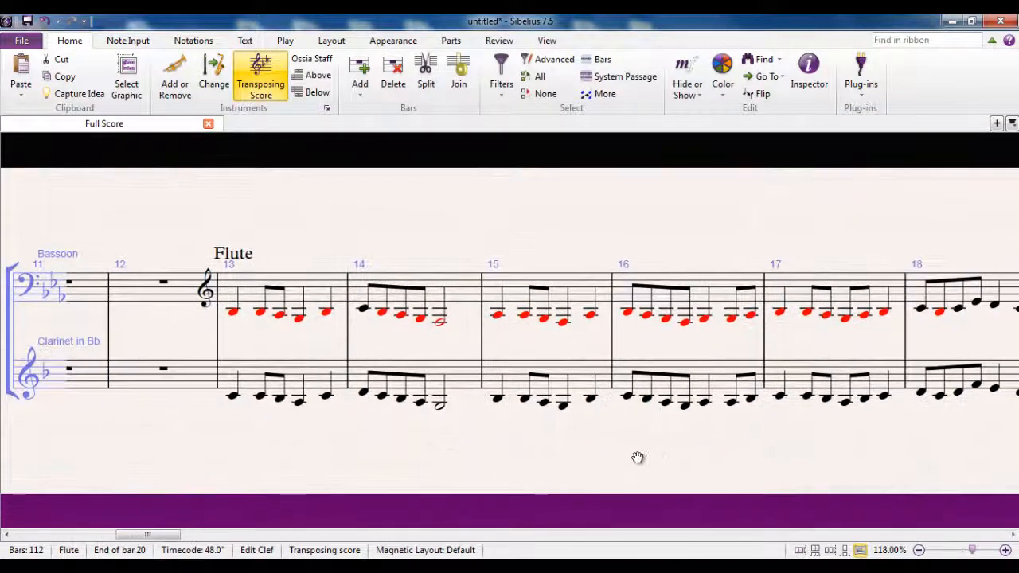
drag(637, 457, 353, 440)
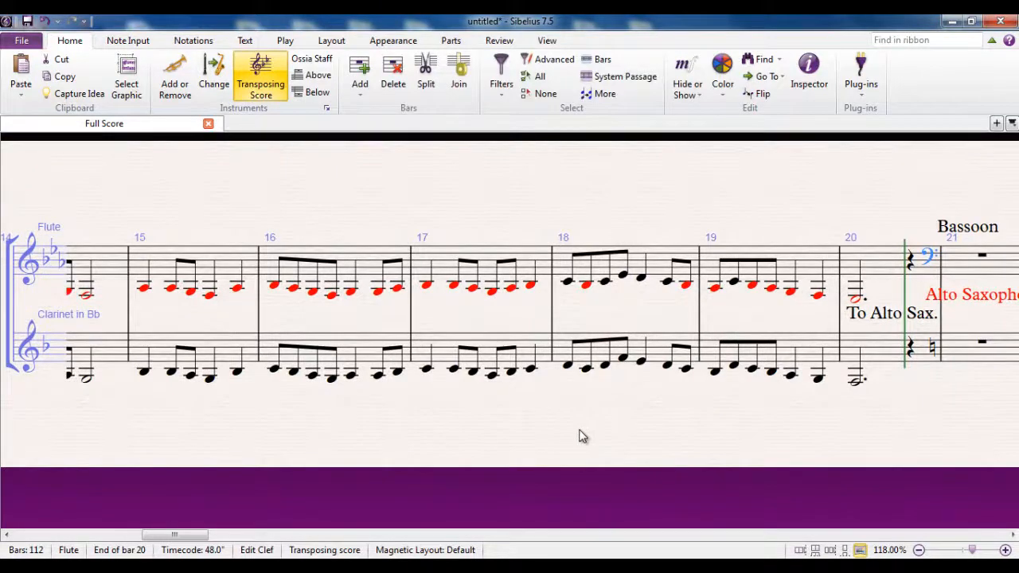
drag(575, 429, 718, 439)
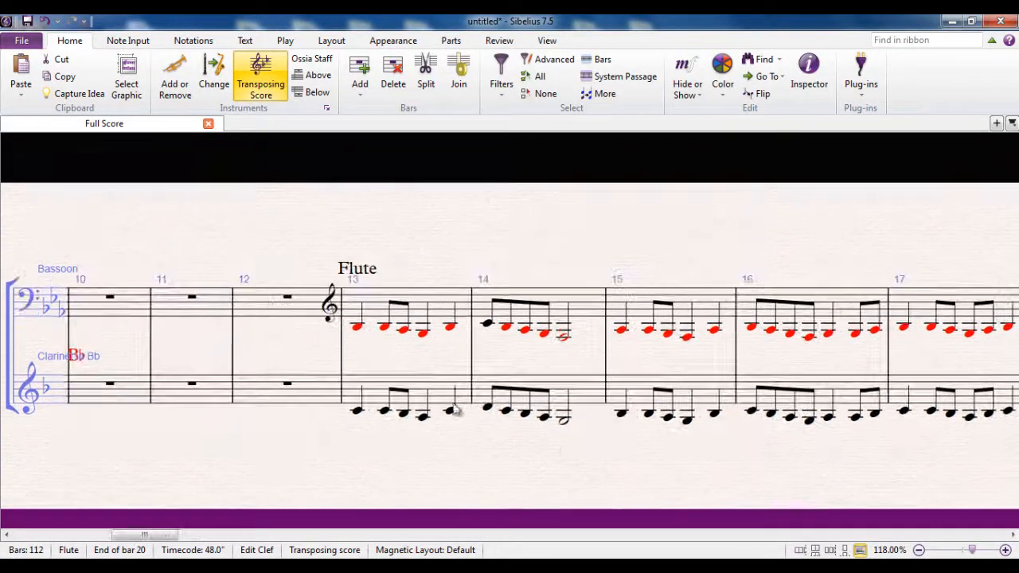
click(419, 300)
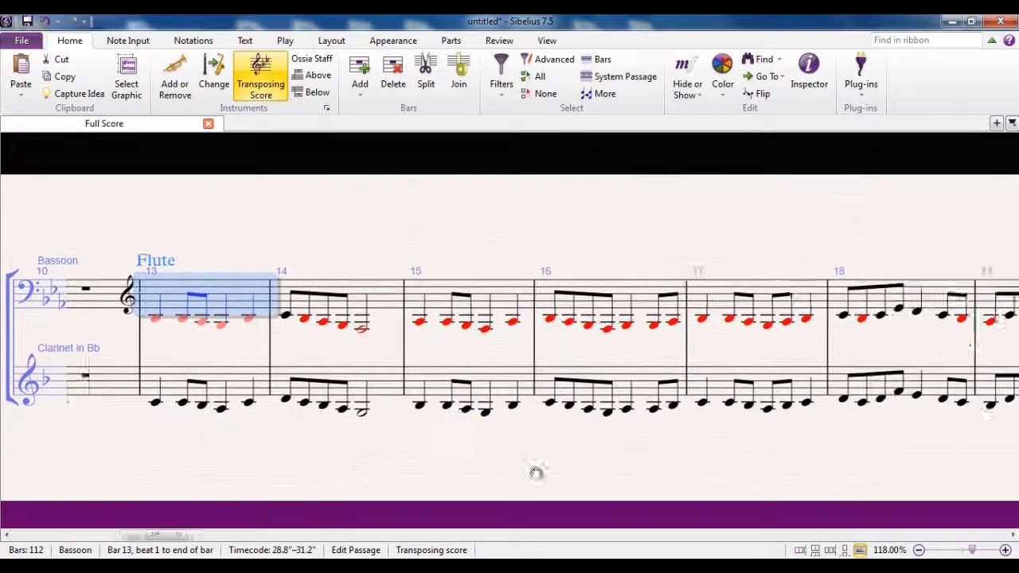
shift+click(863, 276)
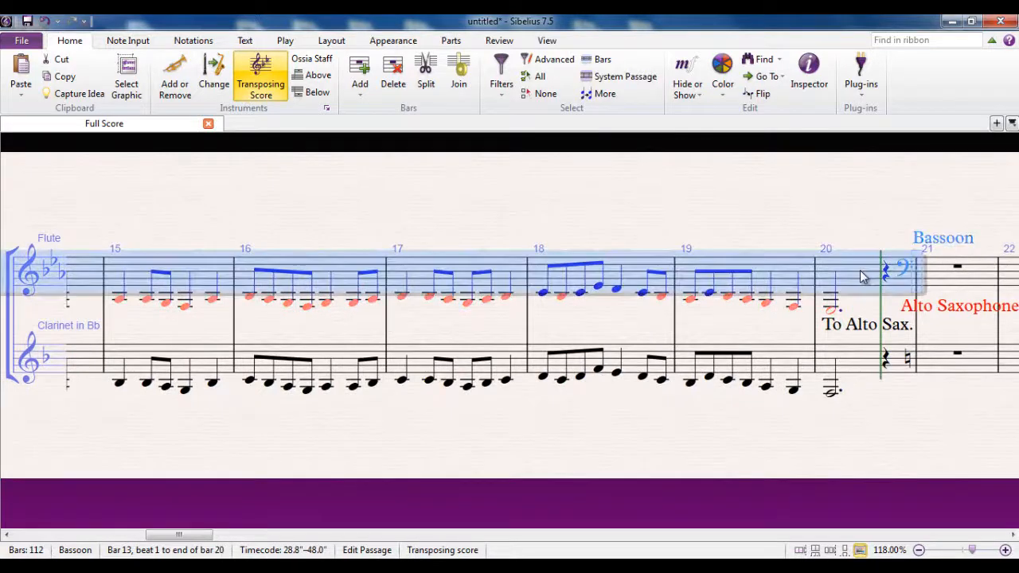
key(ctrl+Up)
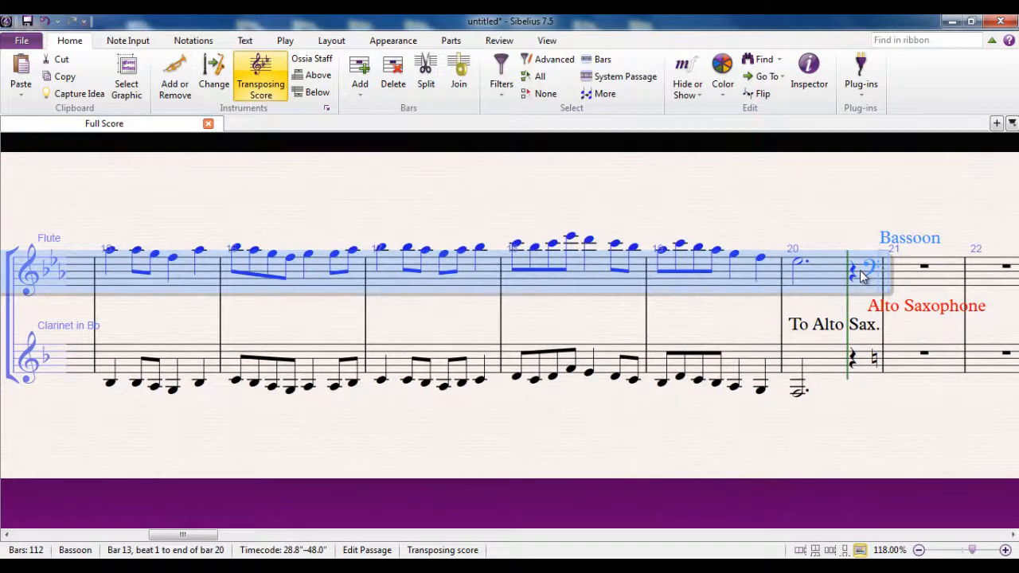
Examine the raised flute passage, its clefs and text labels from bar 9 through the return to Bassoon around bar 21.
click(343, 205)
drag(343, 205, 677, 223)
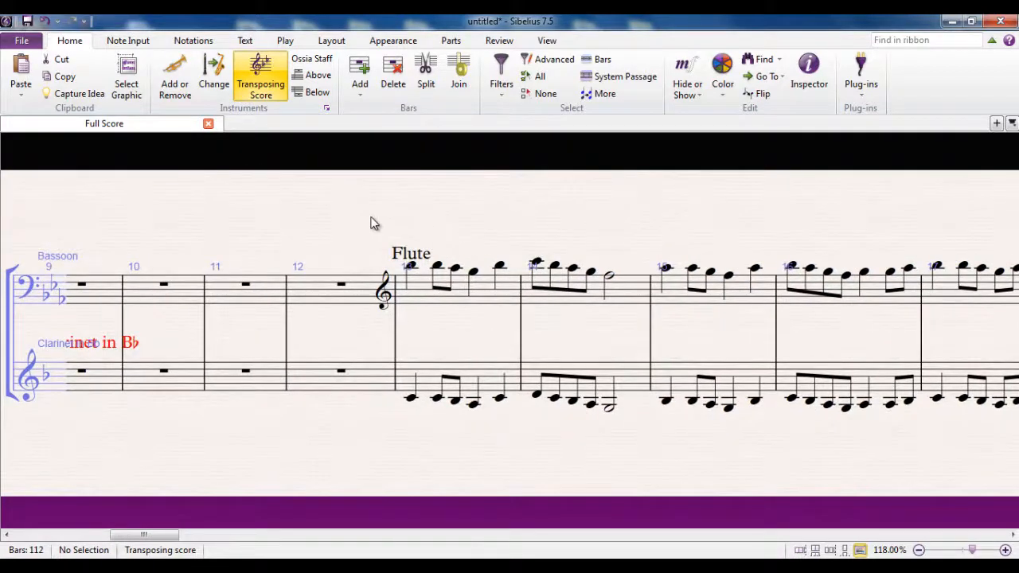
drag(371, 220, 543, 236)
drag(885, 228, 404, 262)
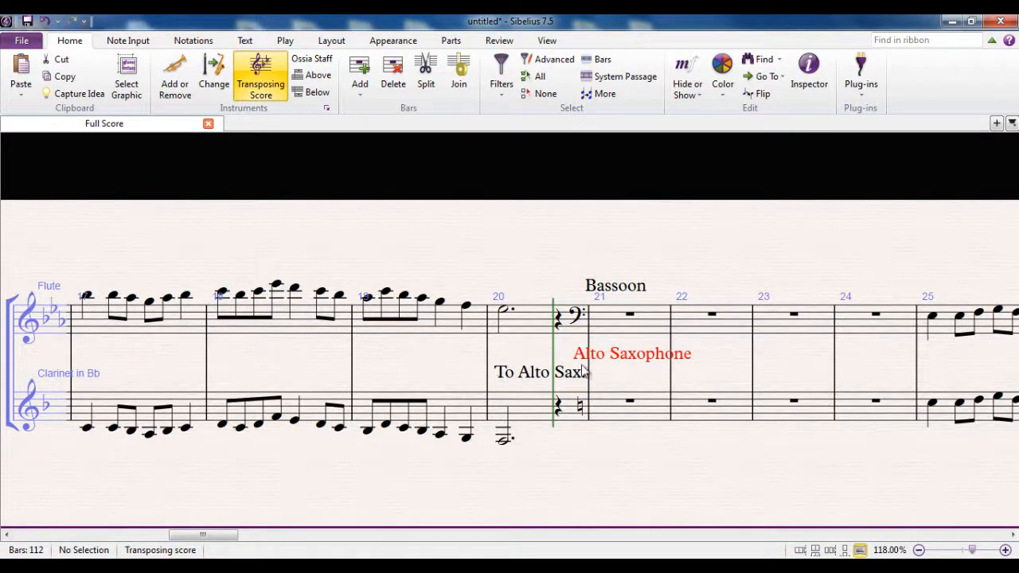
drag(524, 263, 876, 252)
drag(379, 247, 770, 241)
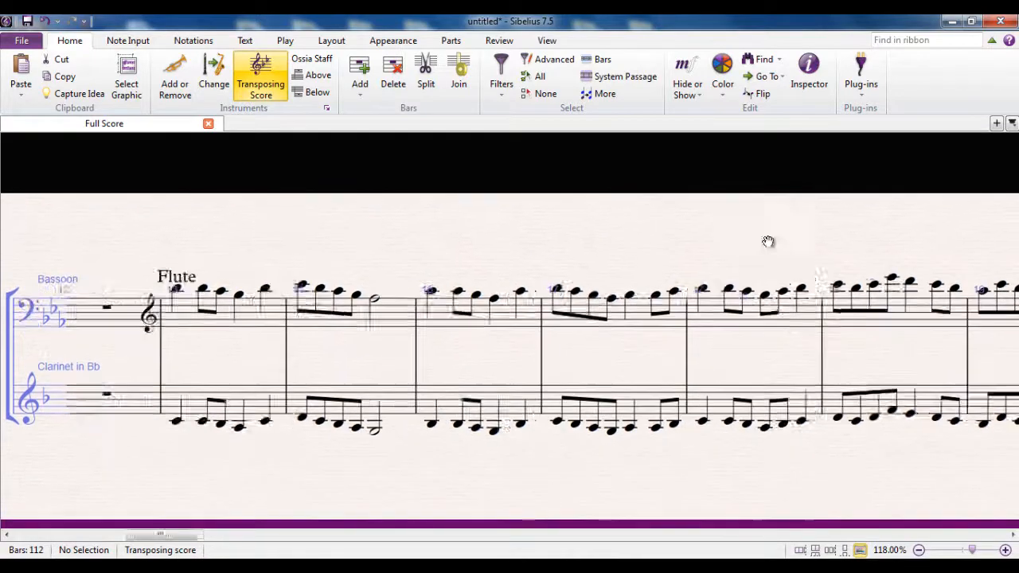
drag(502, 243, 742, 214)
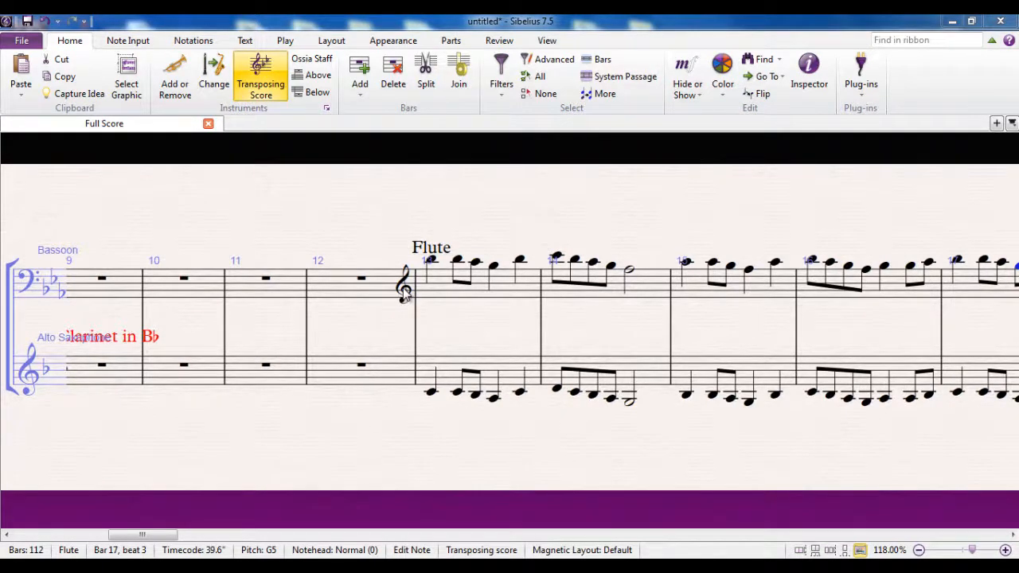
click(423, 450)
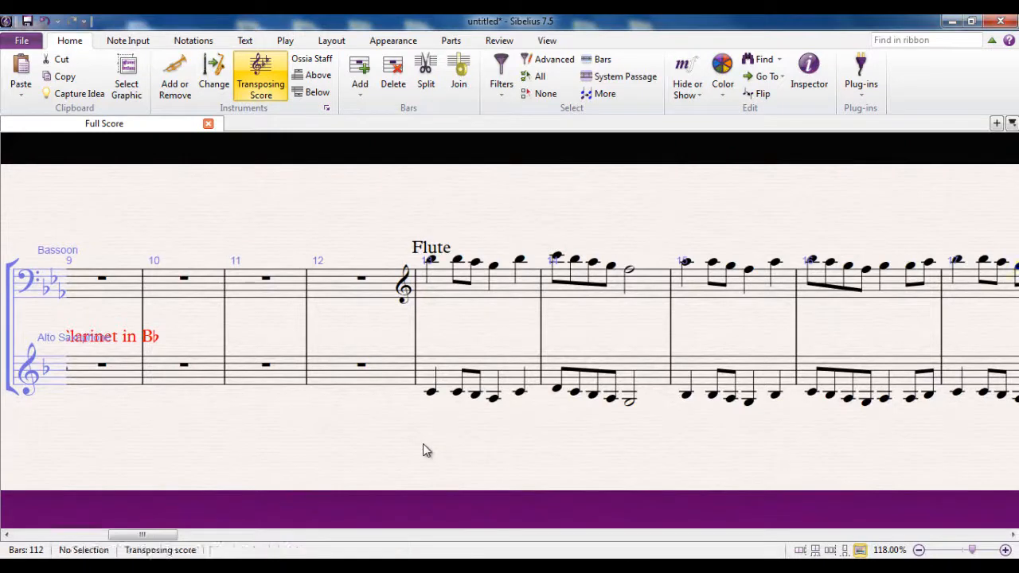
Open the Bassoon, Flute part and review its instrument names, clef changes and Flute and Bassoon labels.
click(997, 125)
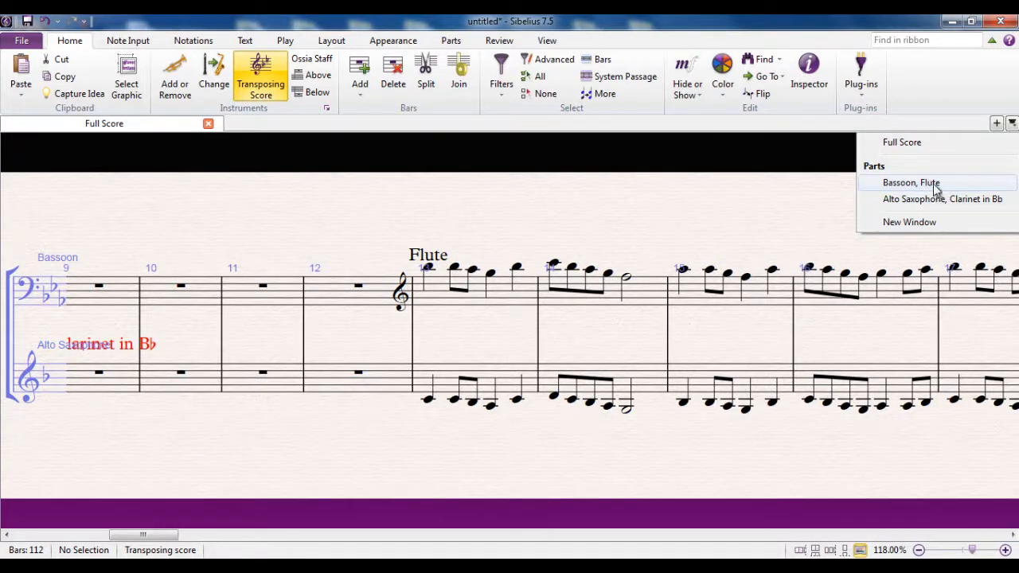
click(933, 184)
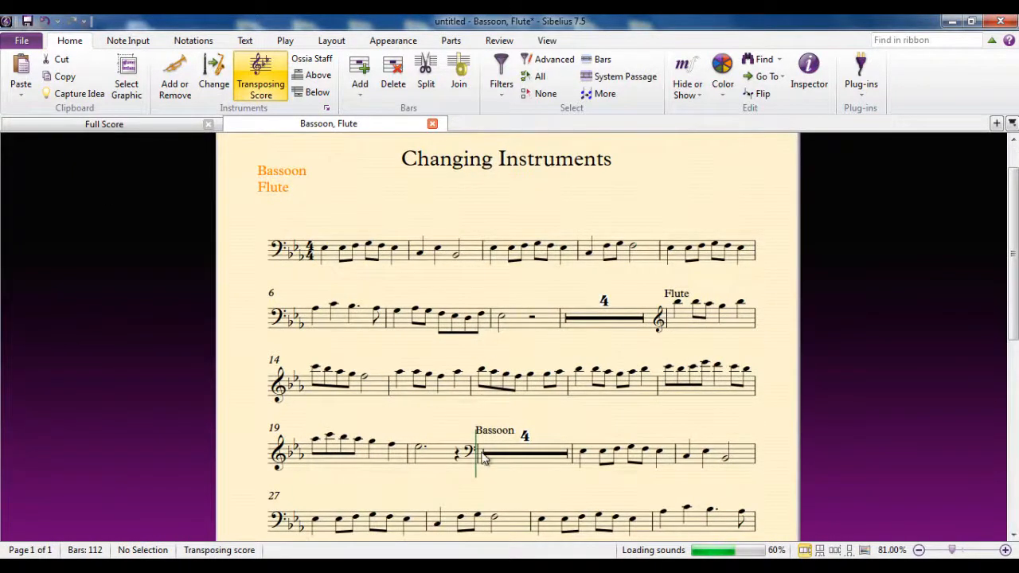
scroll(557, 414, down, 2)
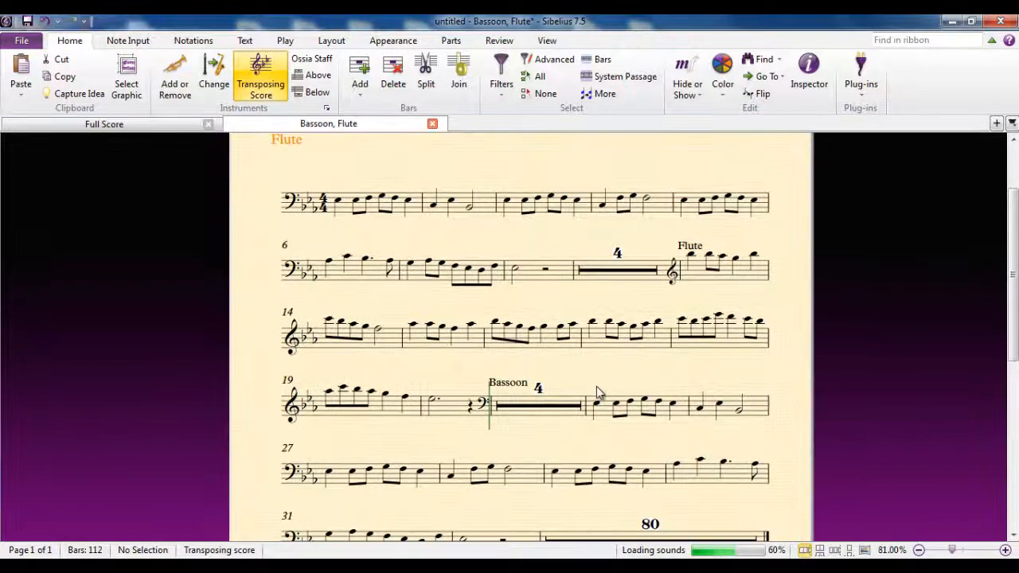